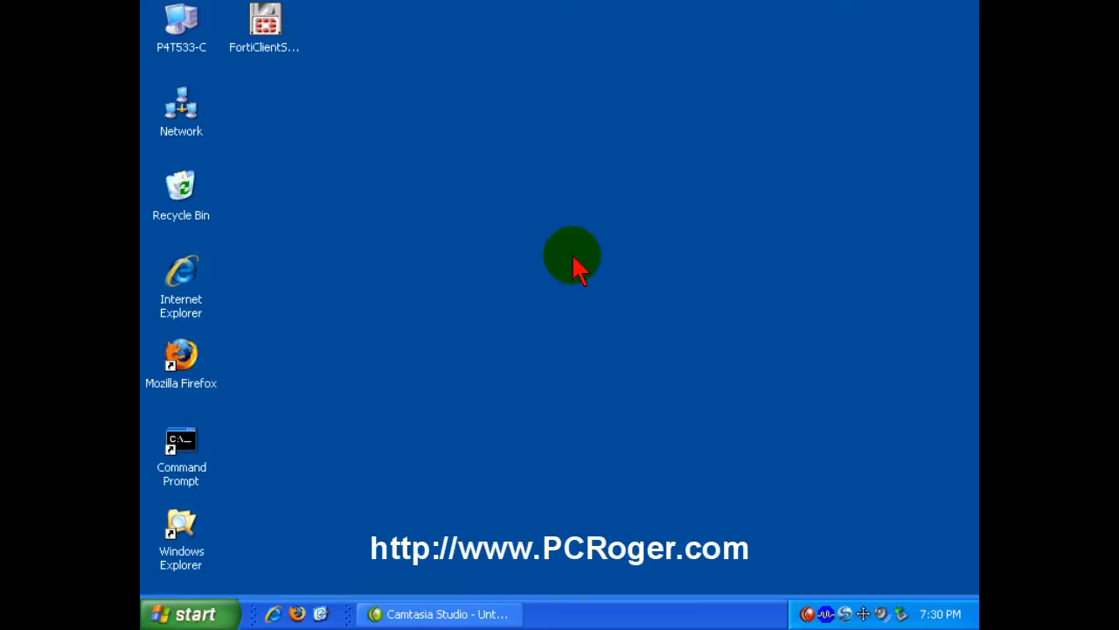
Launch the FortiClient installer from the desktop and accept the terms of its license agreement.
{"action": "left_click", "coordinate": [282, 59]}
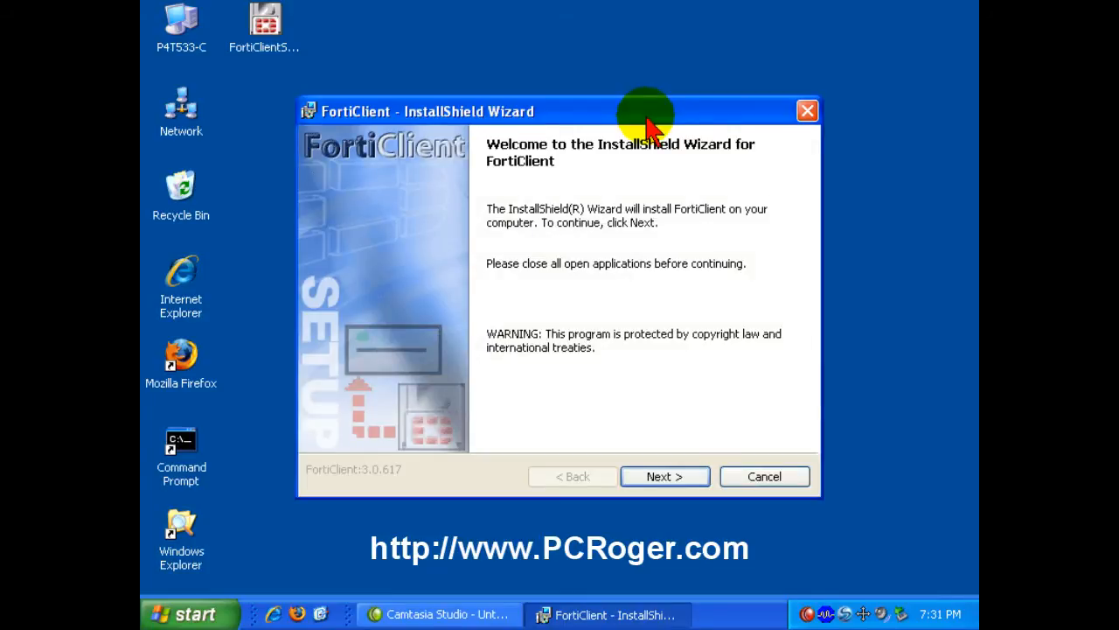
{"action": "left_click", "coordinate": [662, 480]}
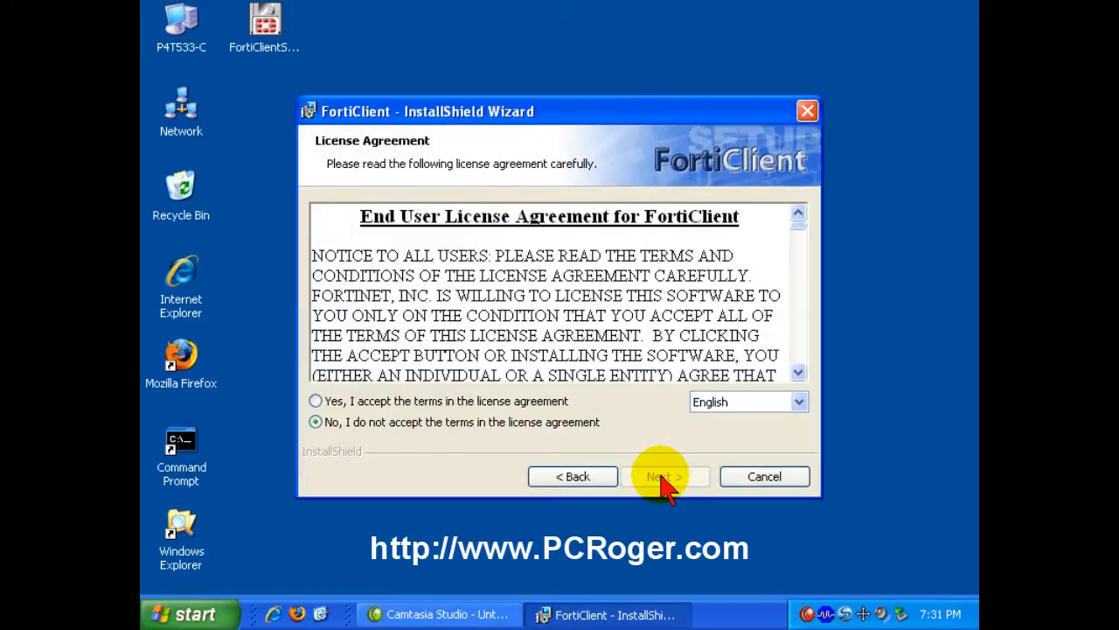
{"action": "left_click", "coordinate": [456, 402]}
{"action": "left_click", "coordinate": [668, 475]}
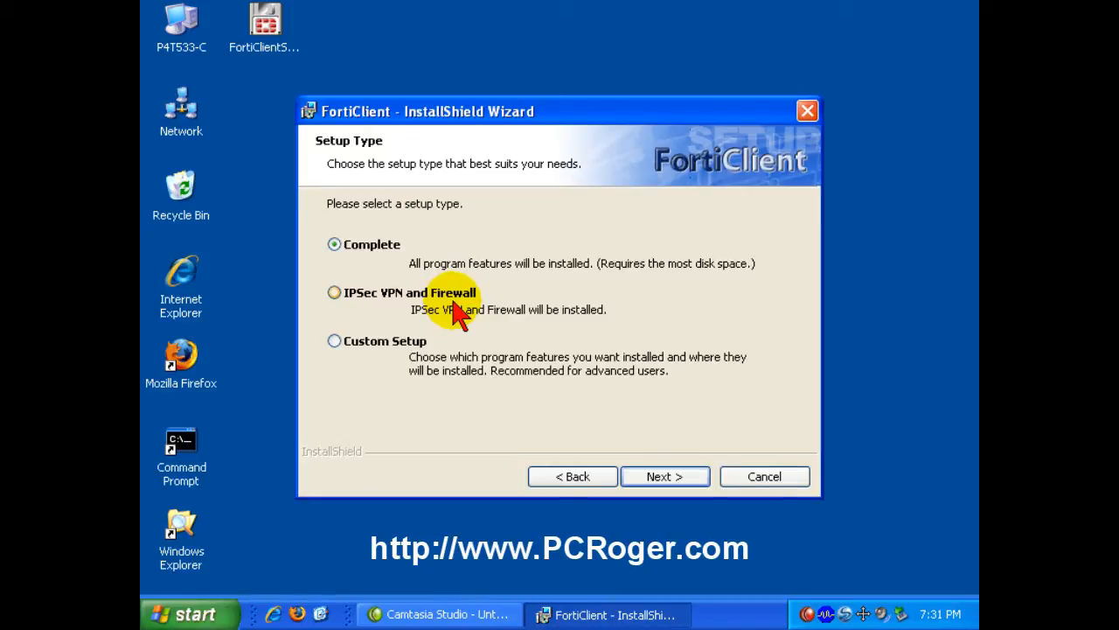
Choose Custom Setup and make Firewall, Anti Virus, WebFilter, Antispam and AntiLeak unavailable, leaving only IPSec VPN to install.
{"action": "left_click", "coordinate": [334, 341]}
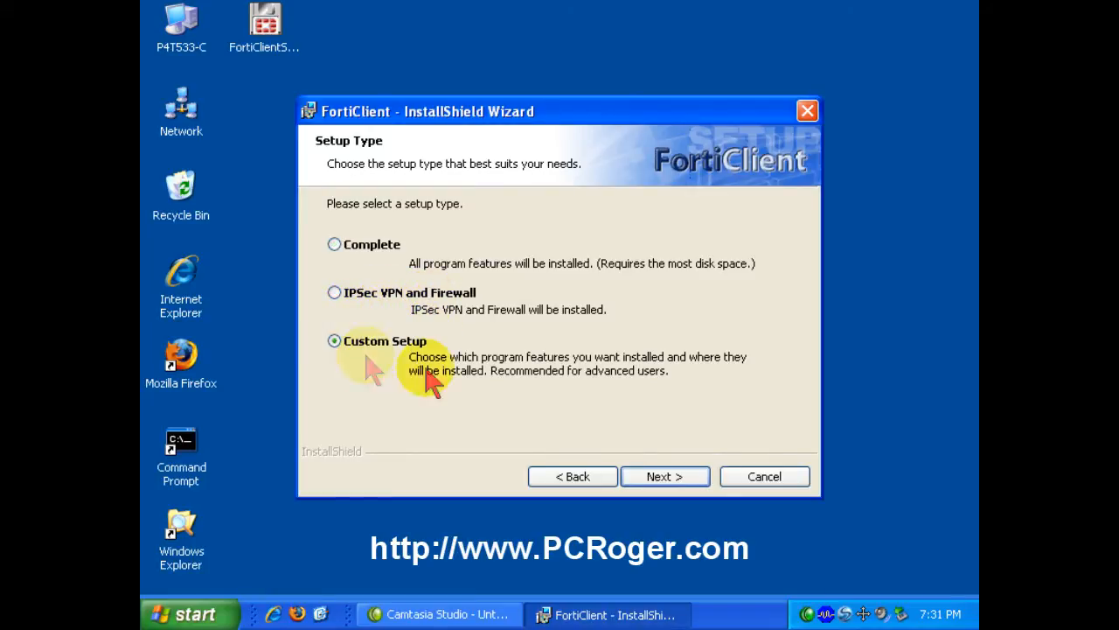
{"action": "left_click", "coordinate": [662, 477]}
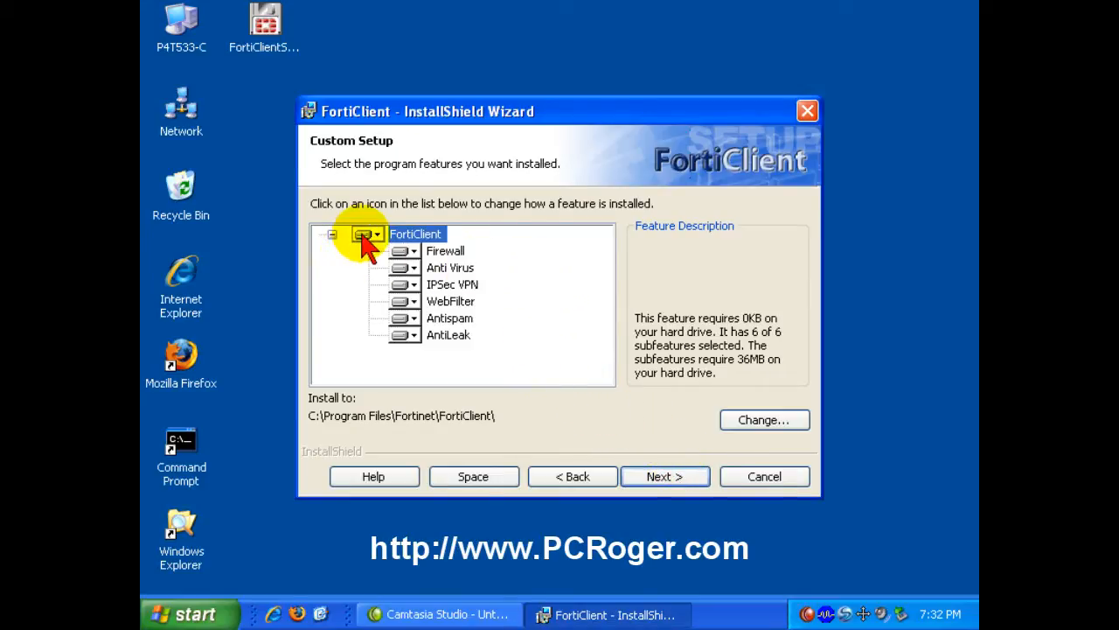
{"action": "left_click", "coordinate": [403, 252]}
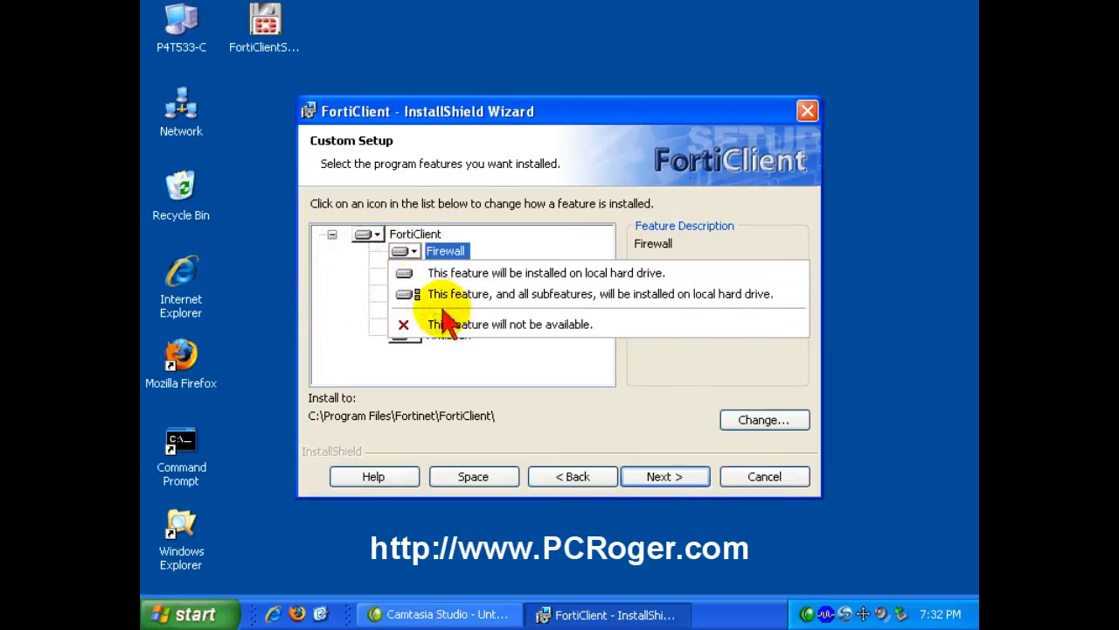
{"action": "left_click", "coordinate": [450, 325]}
{"action": "left_click", "coordinate": [403, 268]}
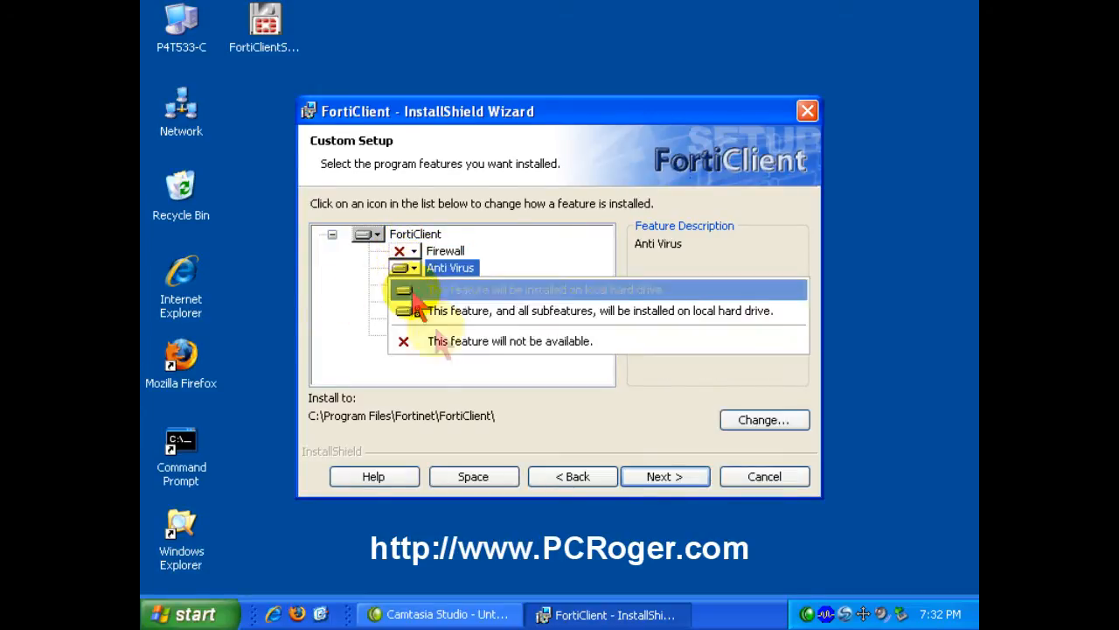
{"action": "left_click", "coordinate": [445, 341]}
{"action": "left_click", "coordinate": [402, 302]}
{"action": "left_click", "coordinate": [442, 376]}
{"action": "left_click", "coordinate": [404, 318]}
{"action": "left_click", "coordinate": [430, 391]}
{"action": "left_click", "coordinate": [404, 336]}
{"action": "left_click", "coordinate": [446, 408]}
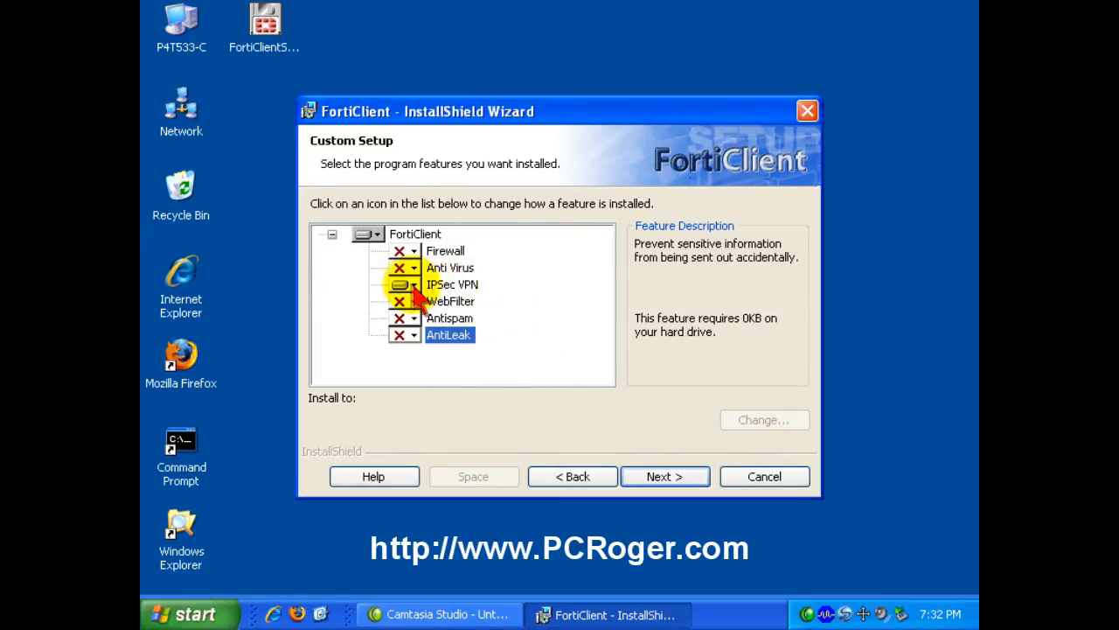
Install FortiClient with the chosen features and finish the InstallShield Wizard.
{"action": "left_click", "coordinate": [671, 477]}
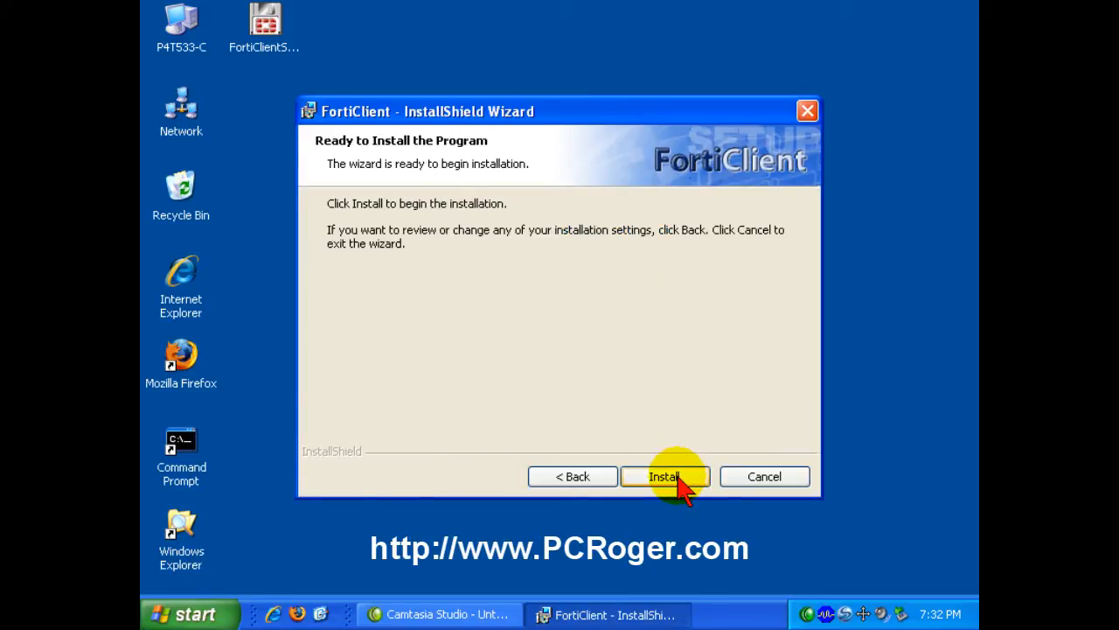
{"action": "left_click", "coordinate": [667, 476]}
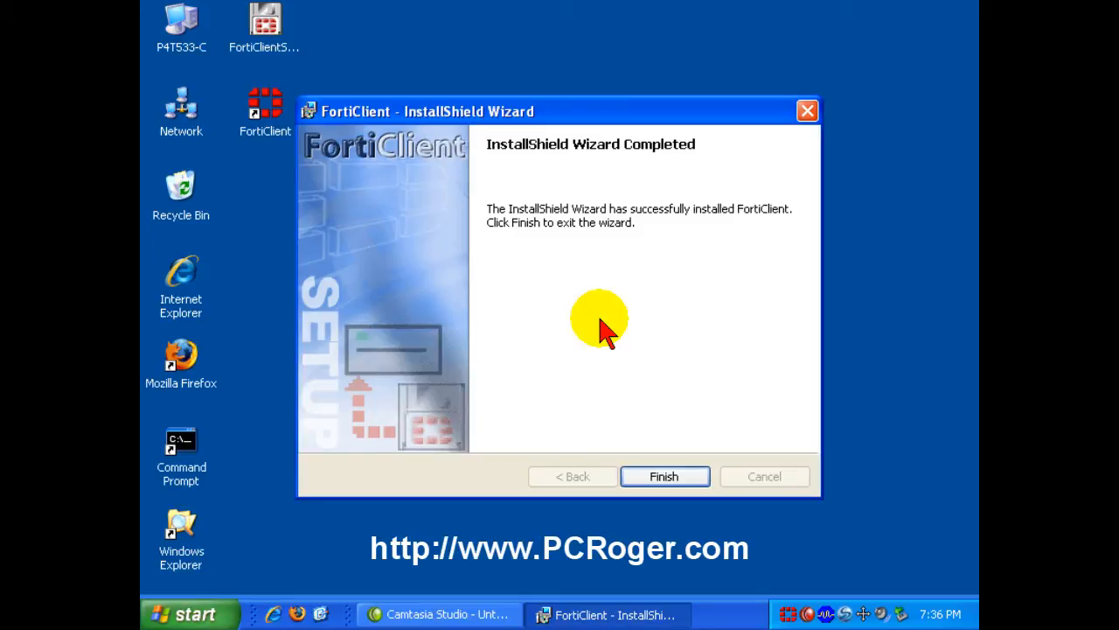
{"action": "left_click", "coordinate": [650, 479]}
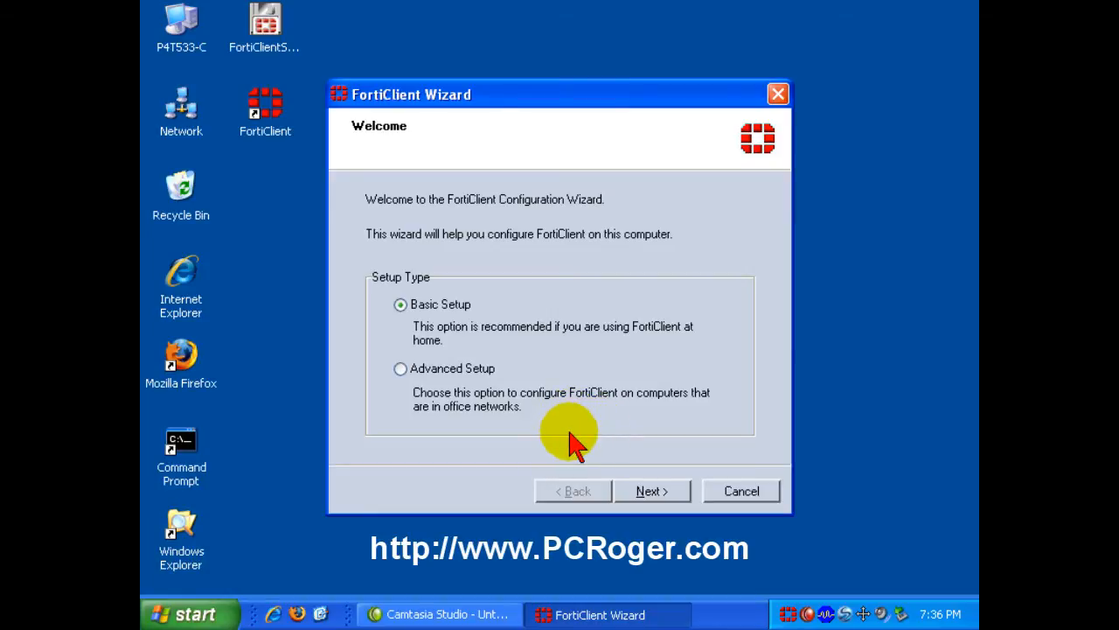
Complete the FortiClient configuration with Basic Setup, skipping the license key and disabling both scheduled updates and the immediate update check.
{"action": "left_click", "coordinate": [652, 491]}
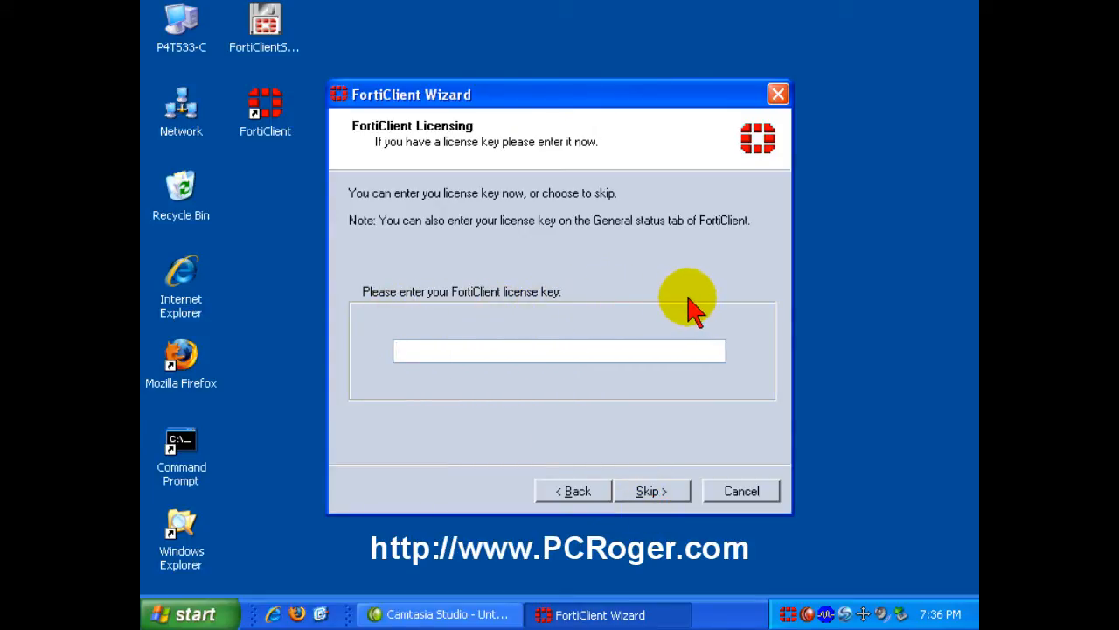
{"action": "left_click", "coordinate": [653, 492]}
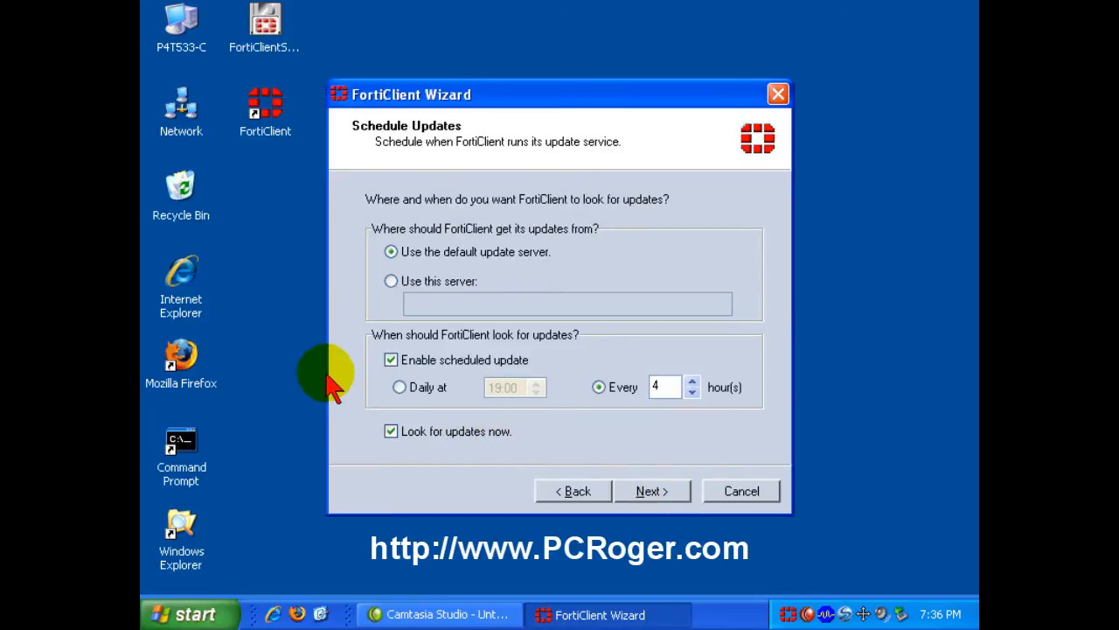
{"action": "left_click", "coordinate": [390, 361]}
{"action": "left_click", "coordinate": [391, 431]}
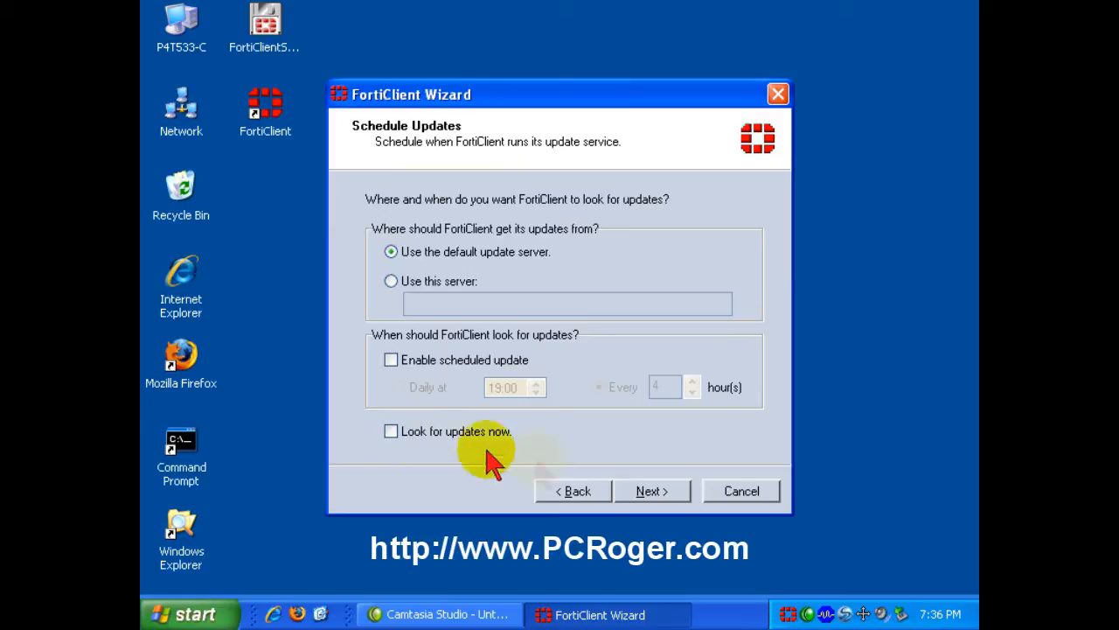
{"action": "left_click", "coordinate": [651, 492]}
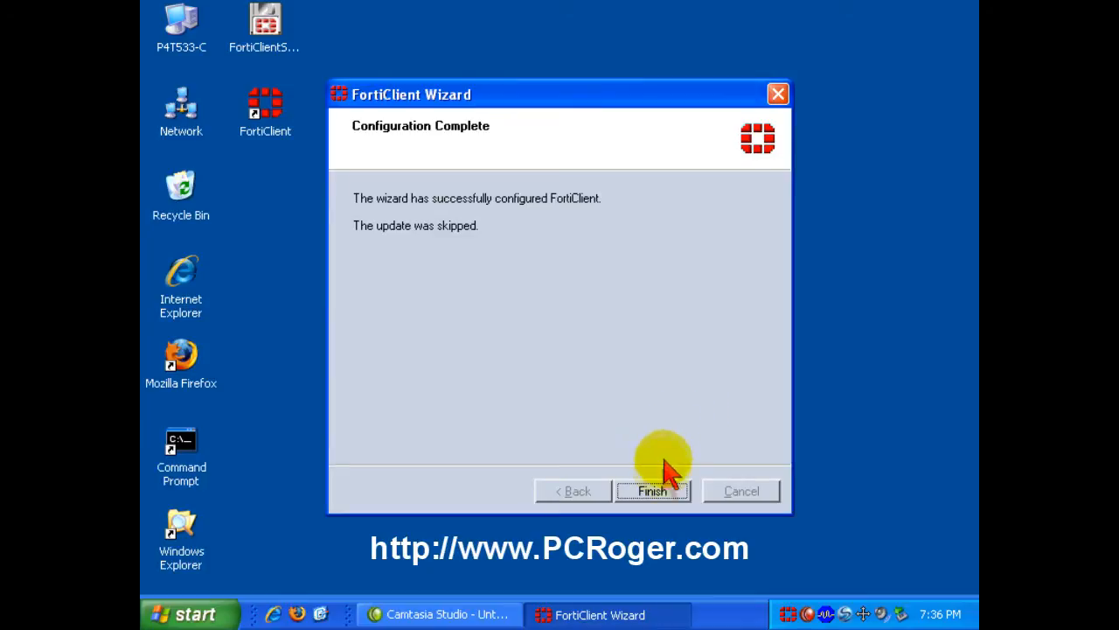
{"action": "left_click", "coordinate": [663, 492]}
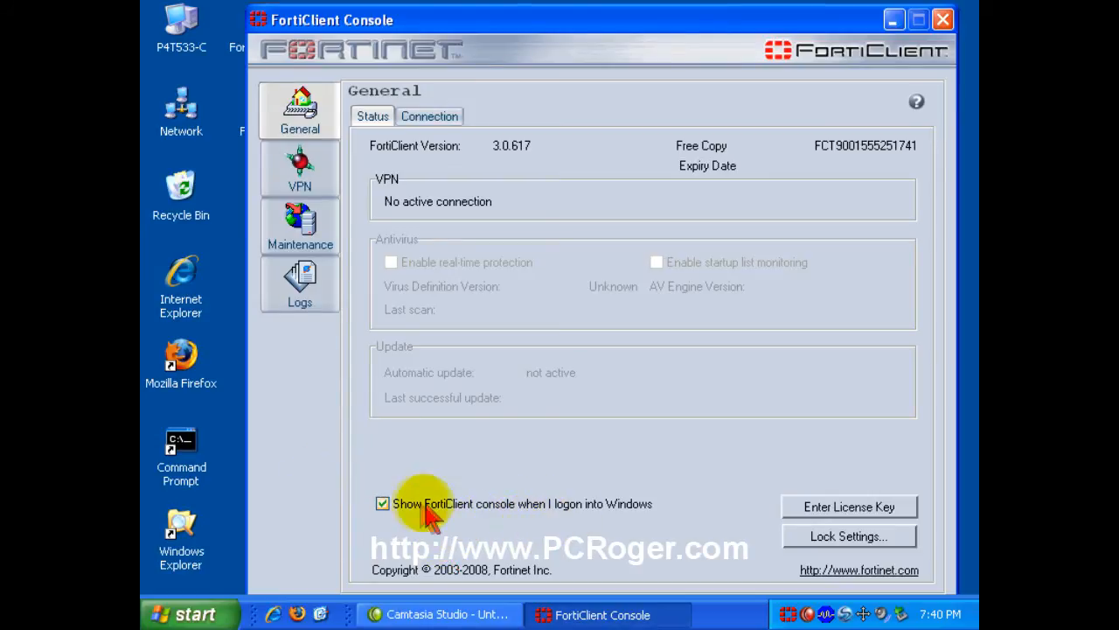
Disable showing the console at Windows logon and apply the VPN options with the IPSec service no longer kept running forever.
{"action": "left_click", "coordinate": [382, 503]}
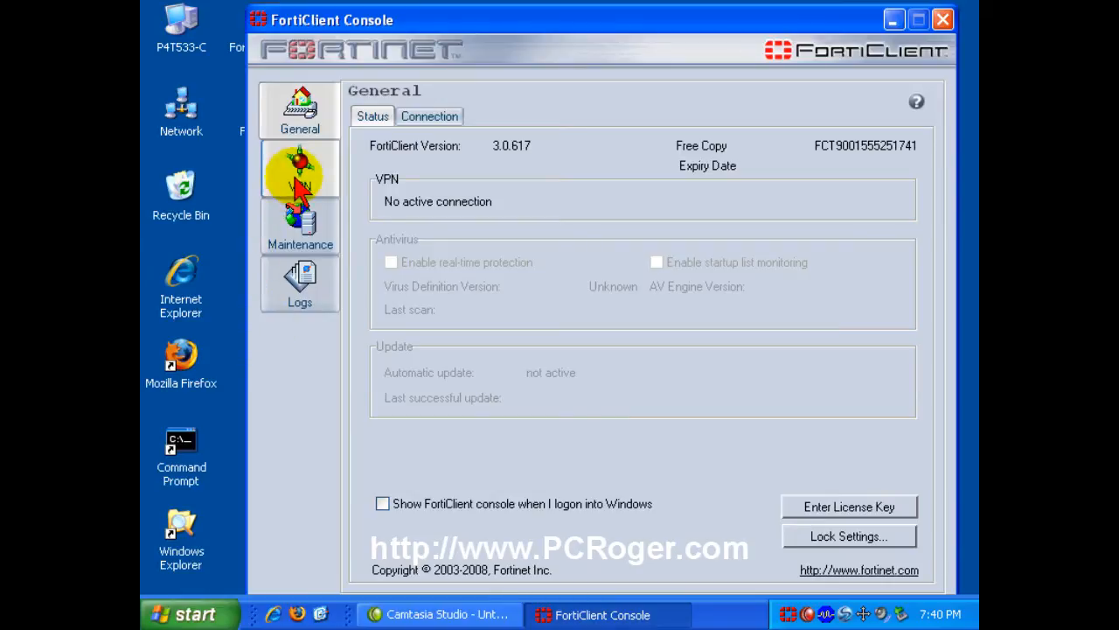
{"action": "left_click", "coordinate": [300, 180]}
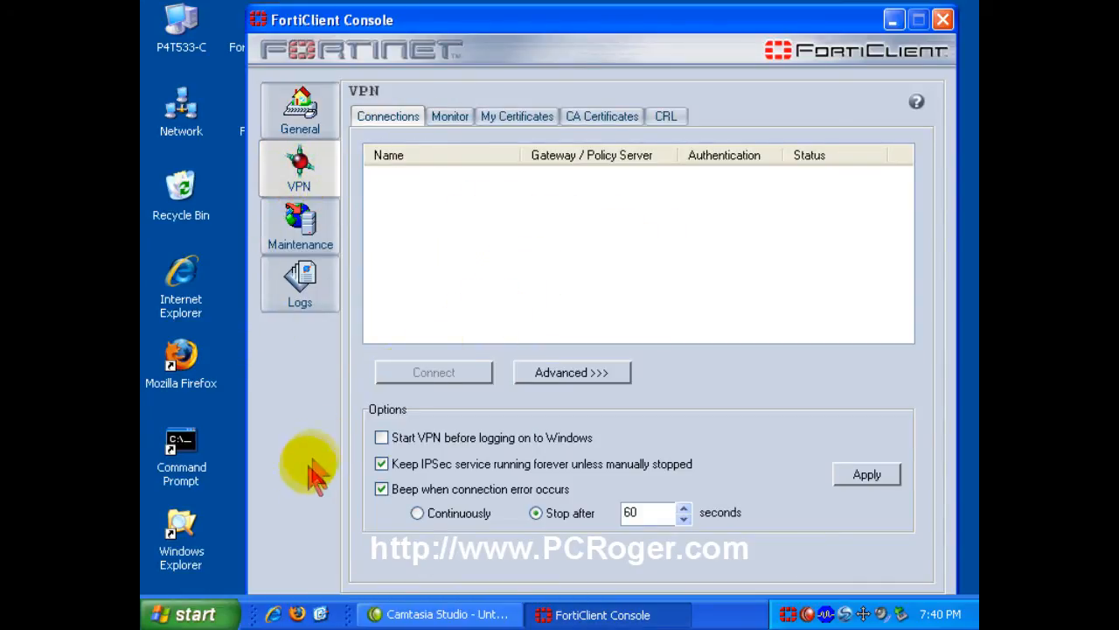
{"action": "left_click", "coordinate": [381, 464]}
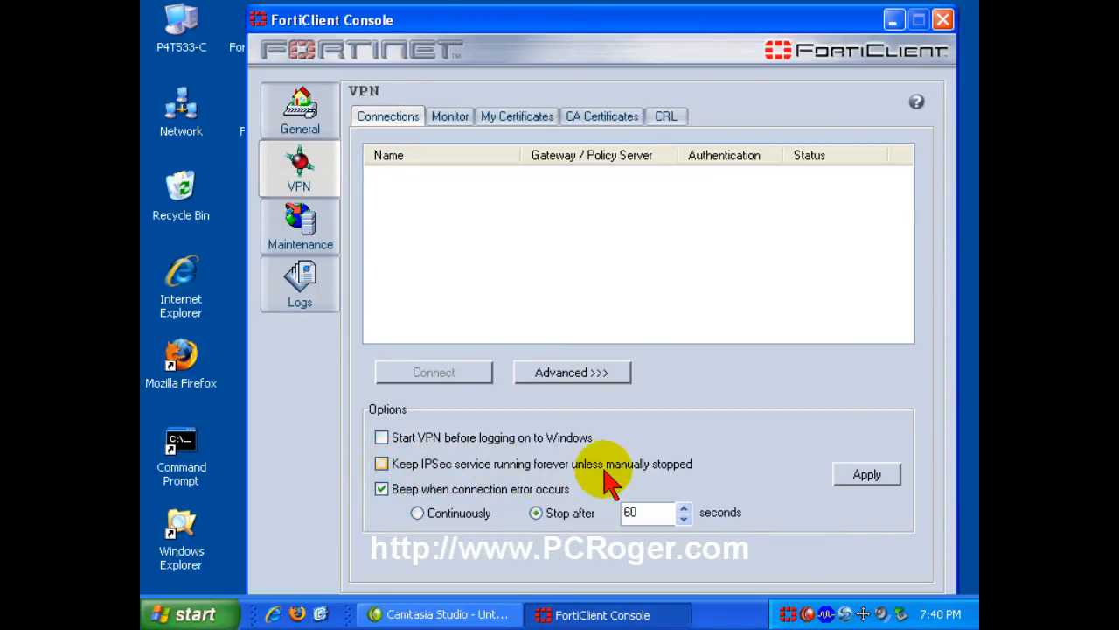
{"action": "left_click", "coordinate": [846, 477]}
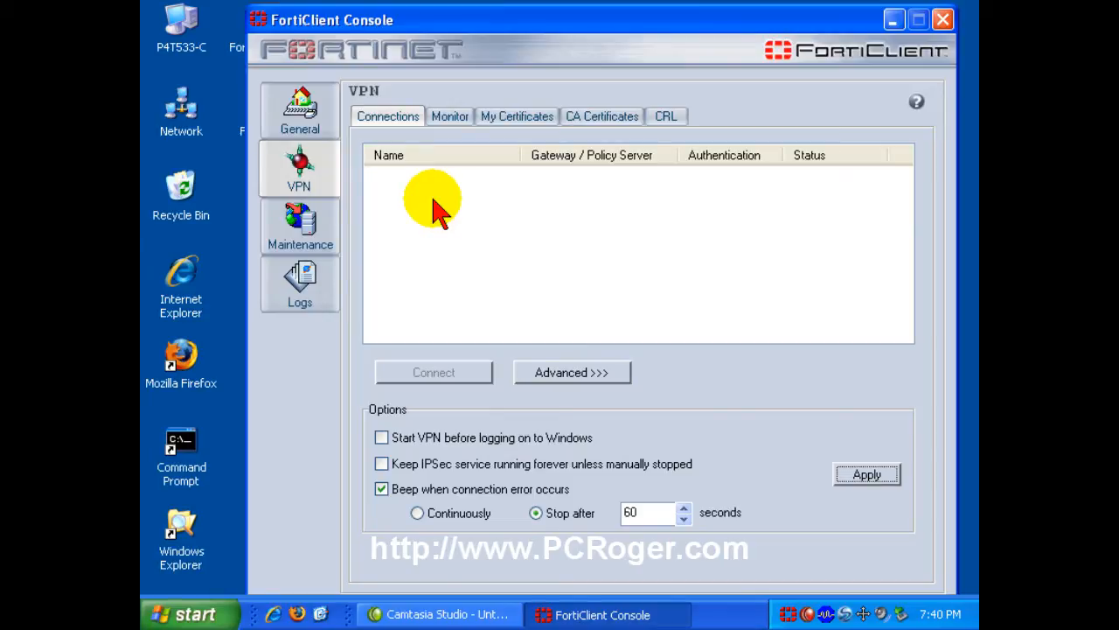
Import the VPN policy file TEST.vpl from the KINGSTON (F:) drive as a connection.
{"action": "left_click", "coordinate": [575, 380]}
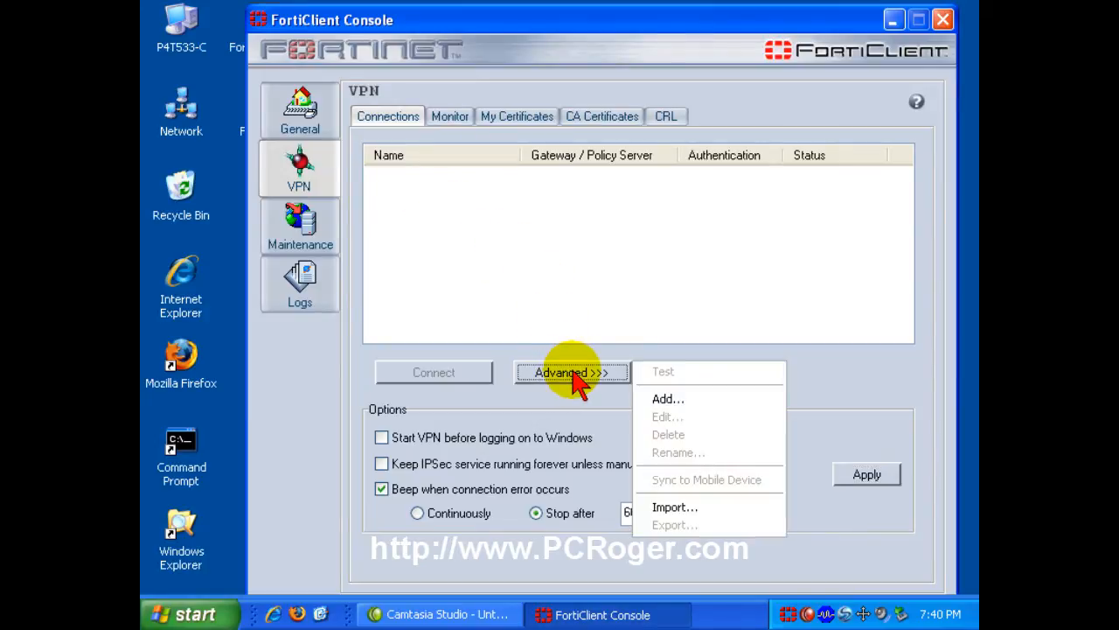
{"action": "left_click", "coordinate": [673, 508]}
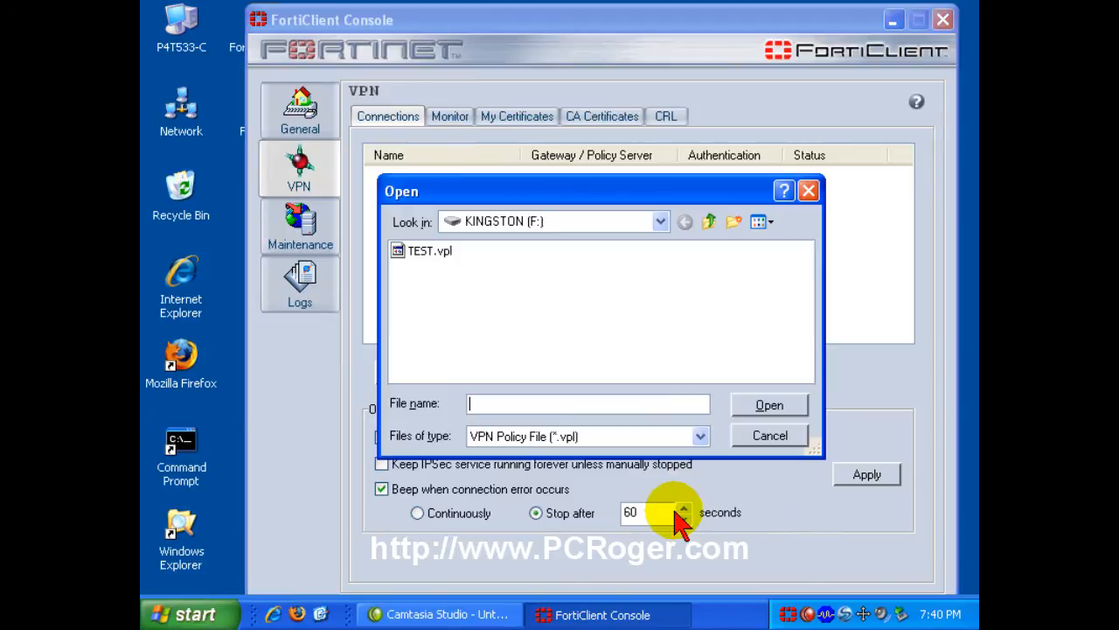
{"action": "left_click", "coordinate": [659, 222]}
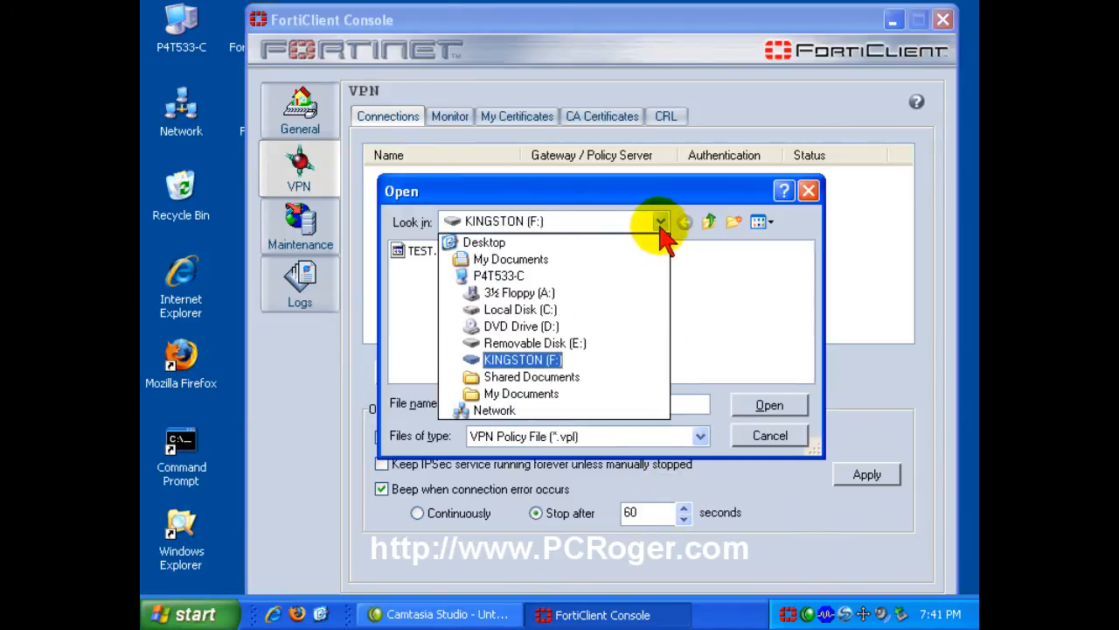
{"action": "left_click", "coordinate": [515, 363]}
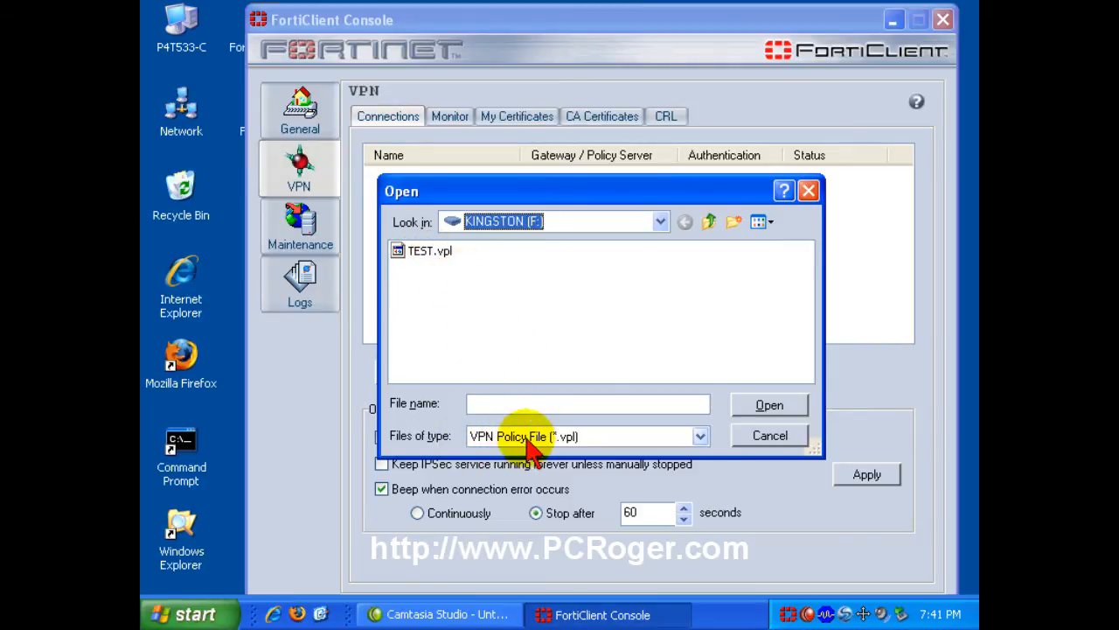
{"action": "left_click", "coordinate": [407, 253]}
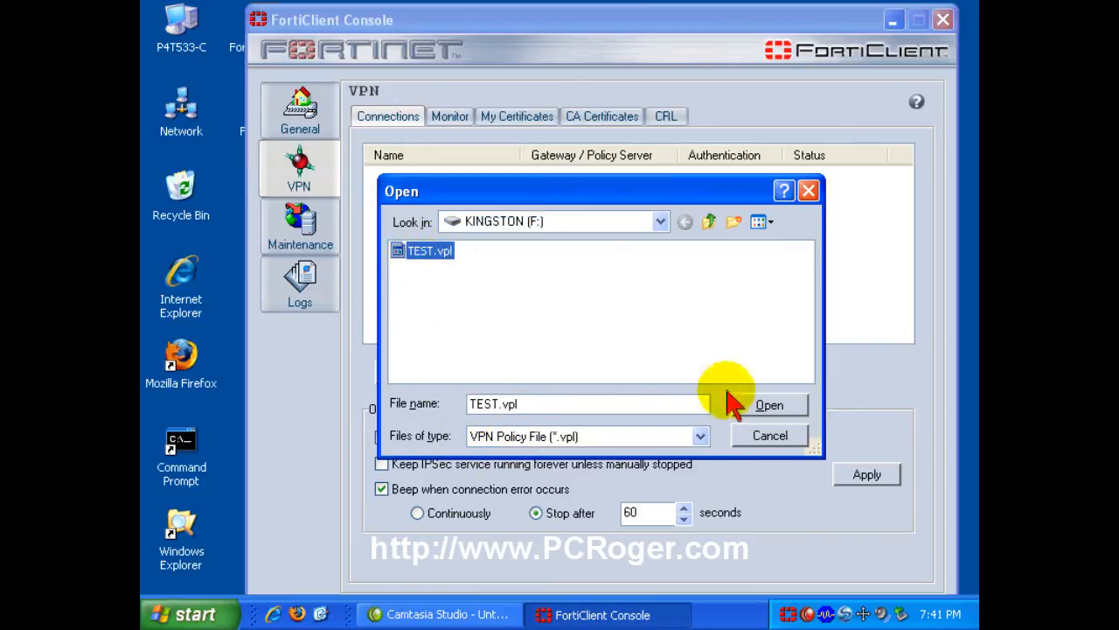
{"action": "left_click", "coordinate": [758, 411]}
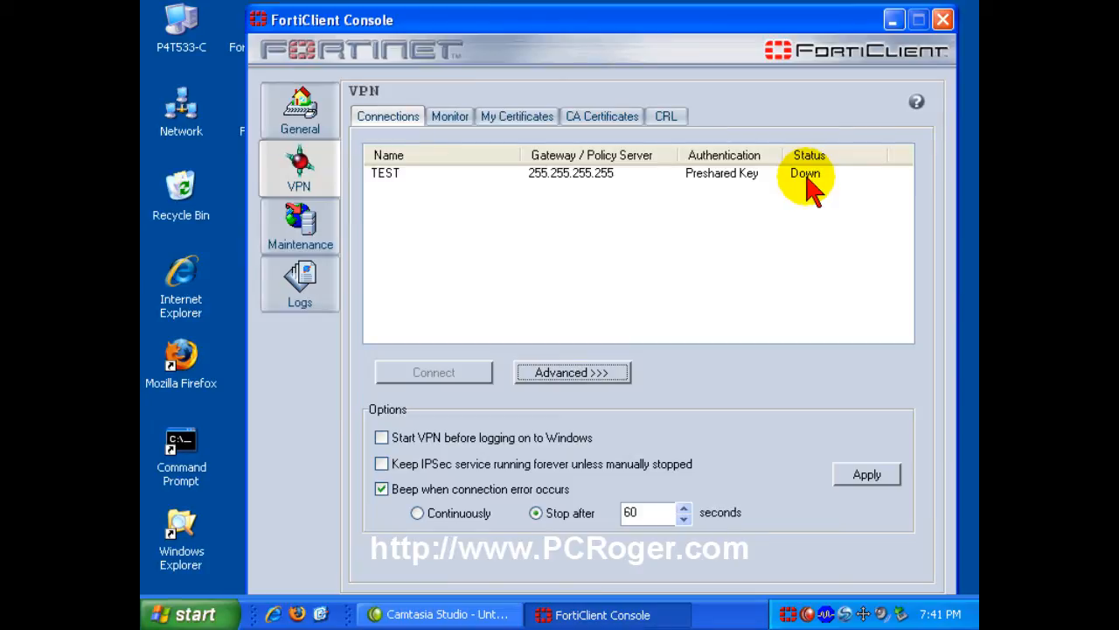
Select the TEST connection and examine the advanced actions available for it.
{"action": "left_click", "coordinate": [394, 175]}
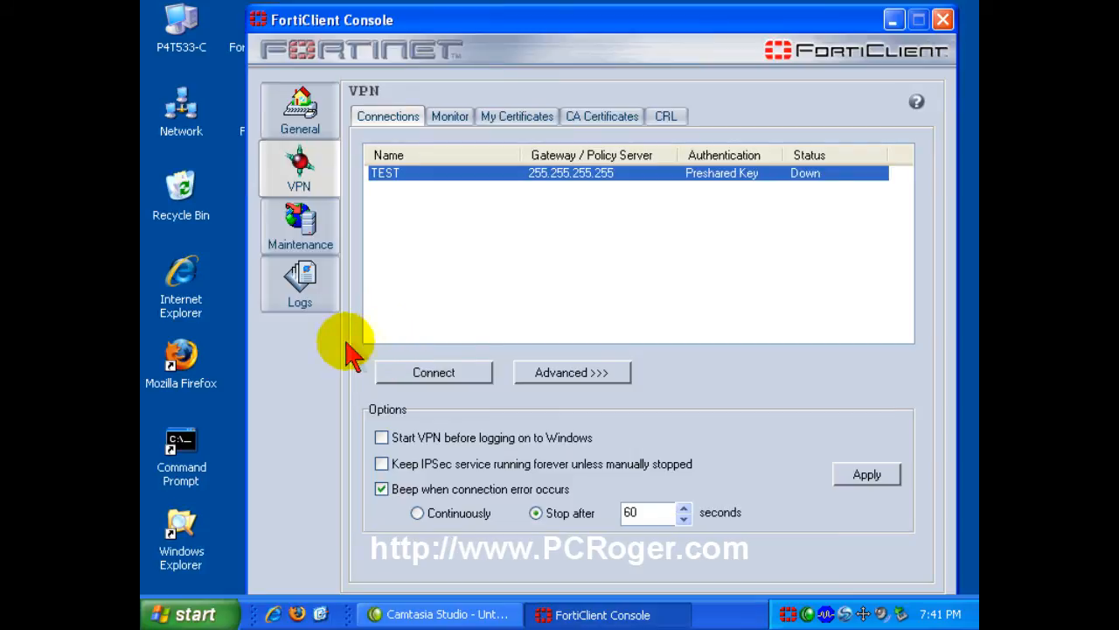
{"action": "left_click", "coordinate": [615, 375]}
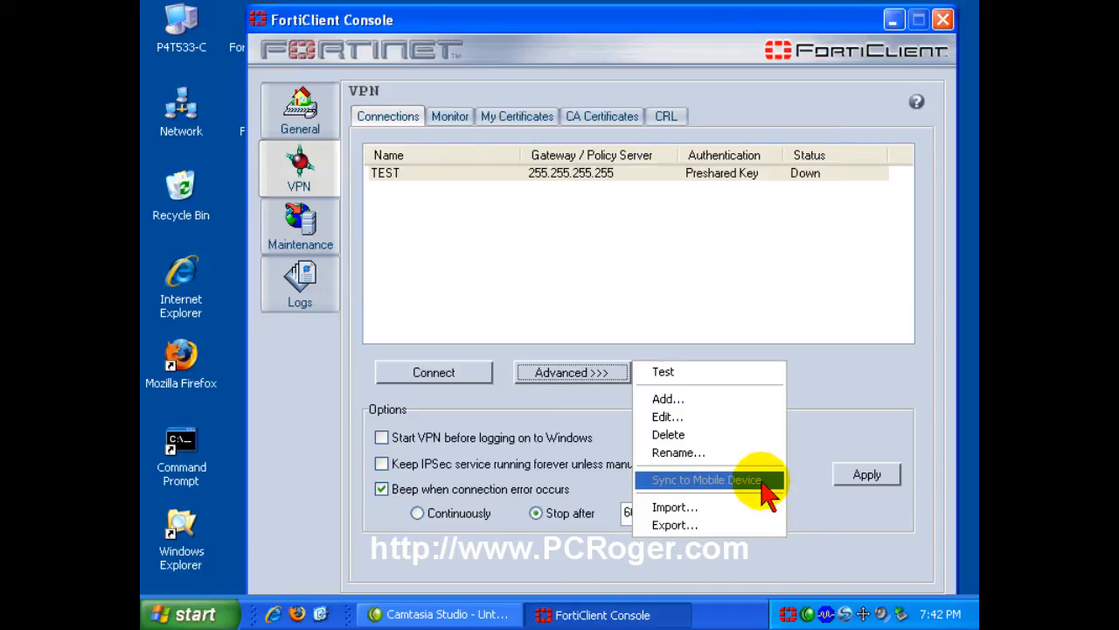
{"action": "left_click", "coordinate": [819, 28]}
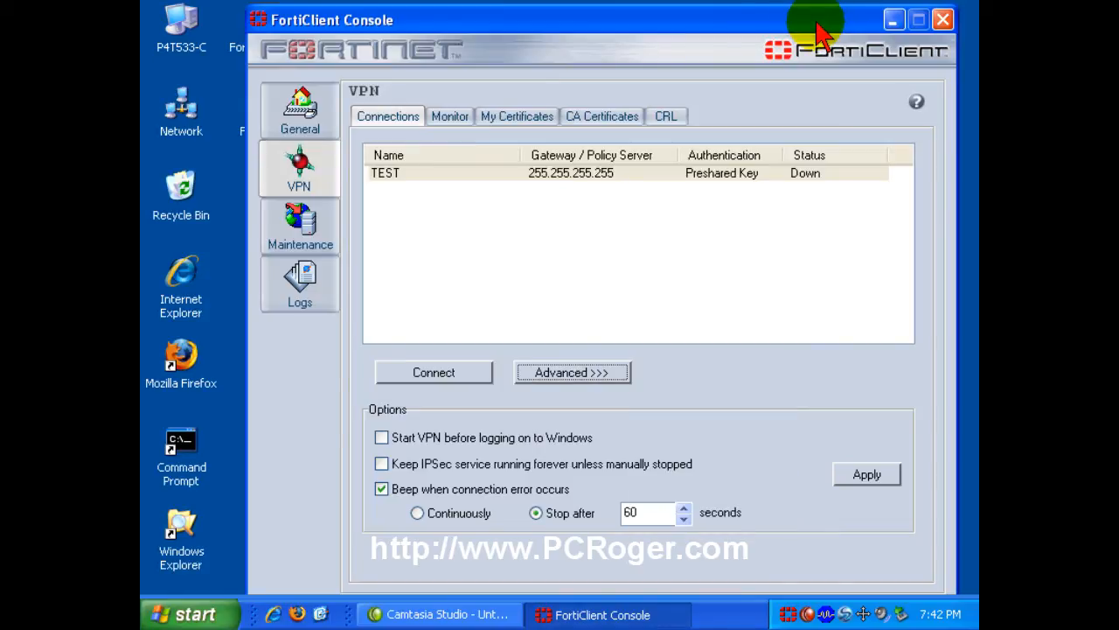
Minimize the FortiClient Console, show the VPN connections offered by its notification-area icon, and shut FortiClient down with all its services.
{"action": "left_click", "coordinate": [894, 21]}
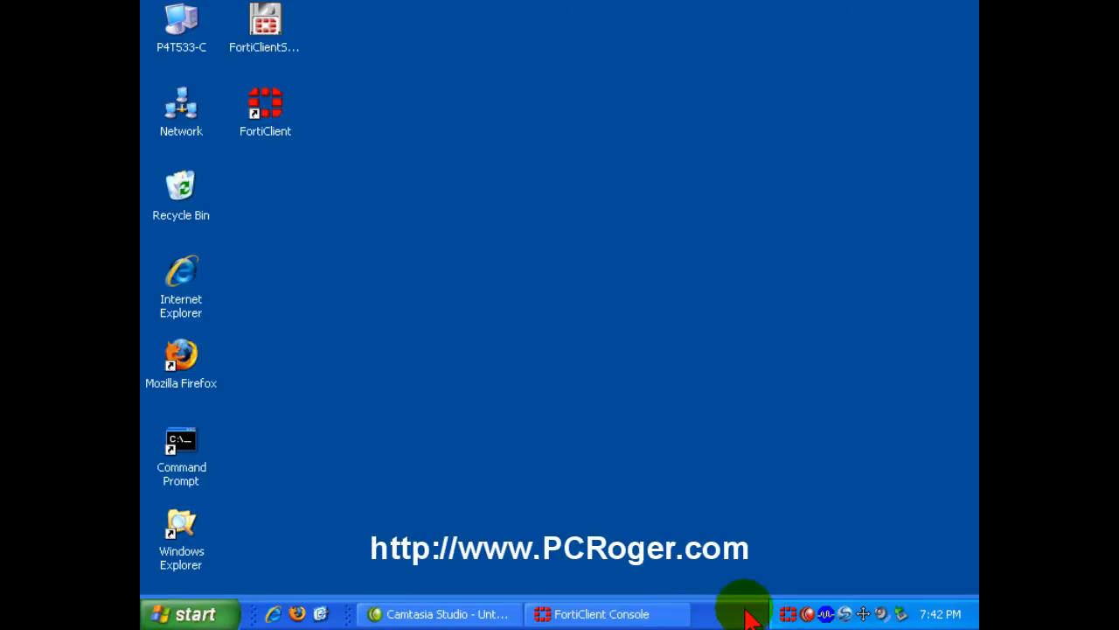
{"action": "right_click", "coordinate": [790, 615]}
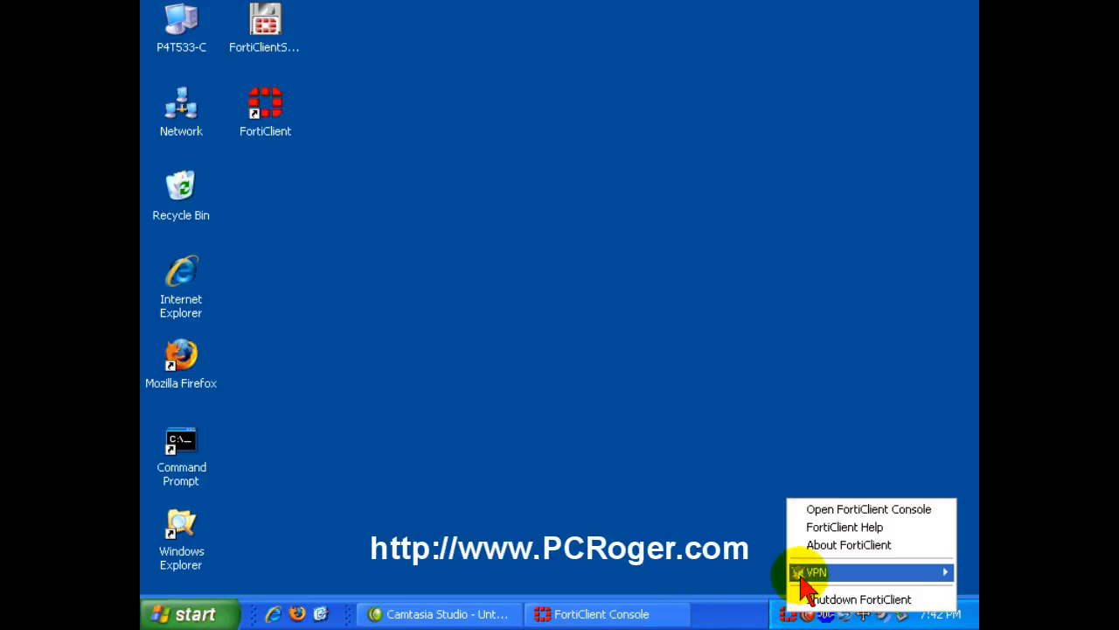
{"action": "mouse_move", "coordinate": [801, 577]}
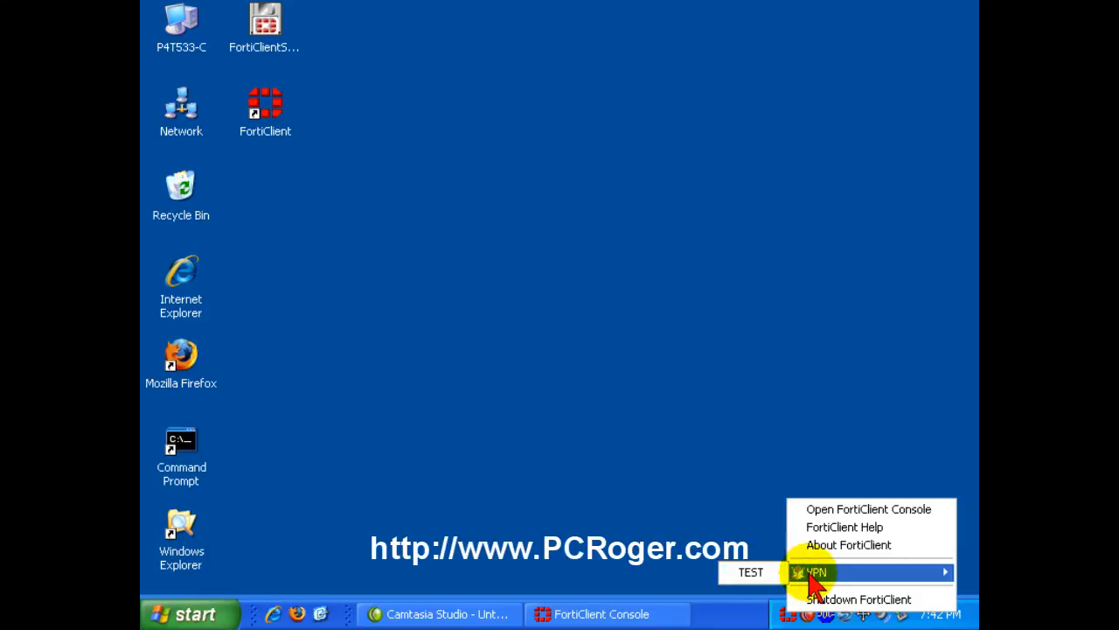
{"action": "left_click", "coordinate": [823, 600]}
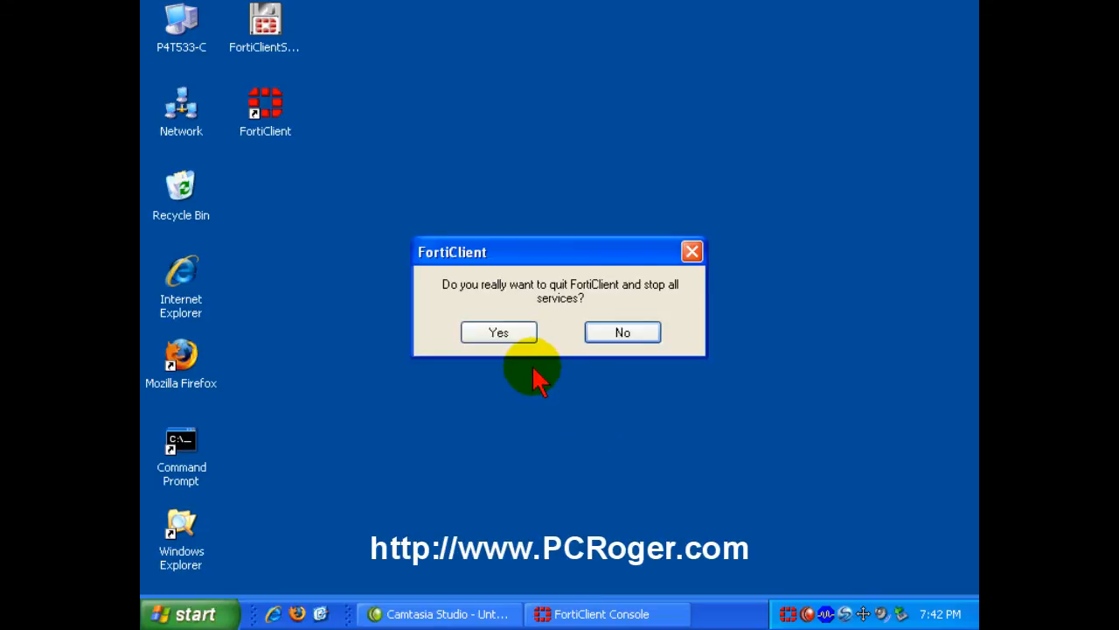
{"action": "left_click", "coordinate": [507, 333]}
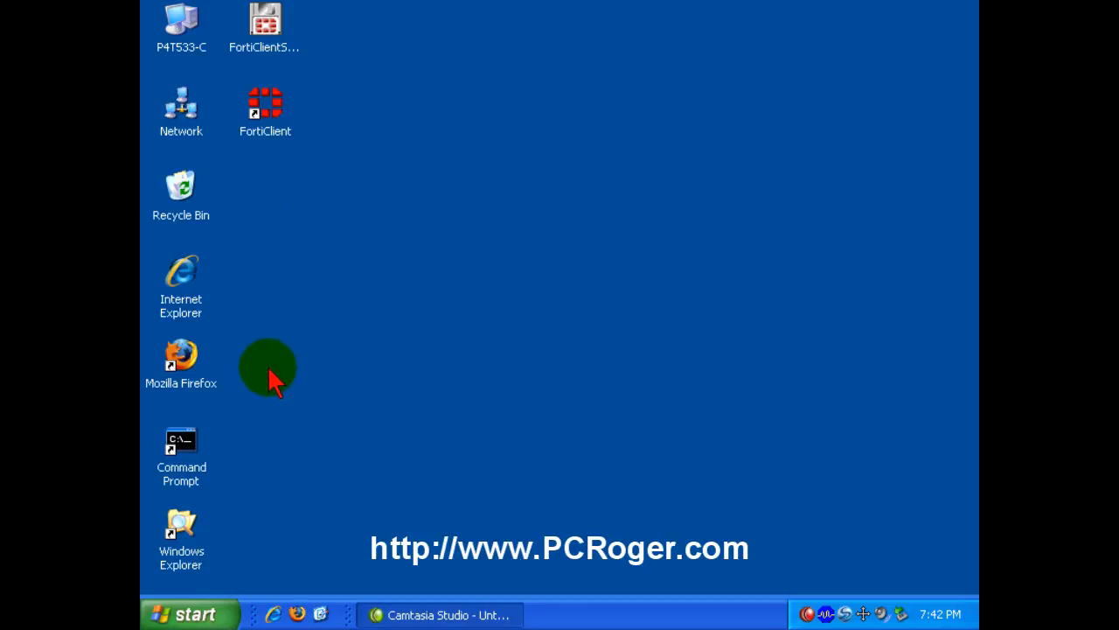
Examine the FortiClient program group among all installed programs, without starting anything from it.
{"action": "left_click", "coordinate": [194, 612]}
{"action": "left_click", "coordinate": [215, 544]}
{"action": "left_click", "coordinate": [651, 182]}
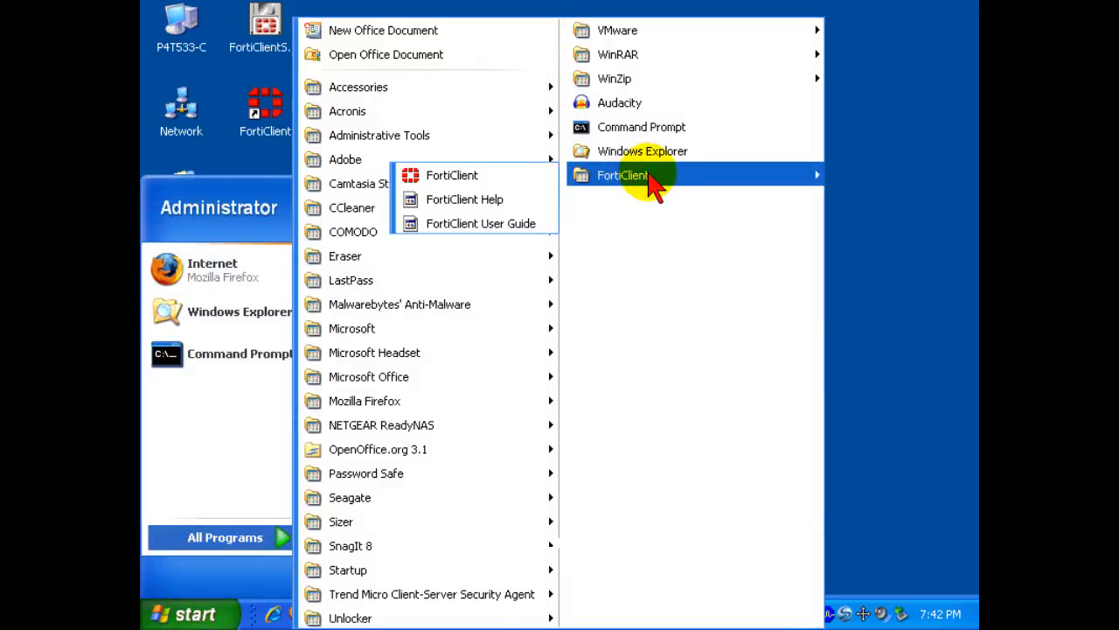
{"action": "left_click", "coordinate": [856, 252]}
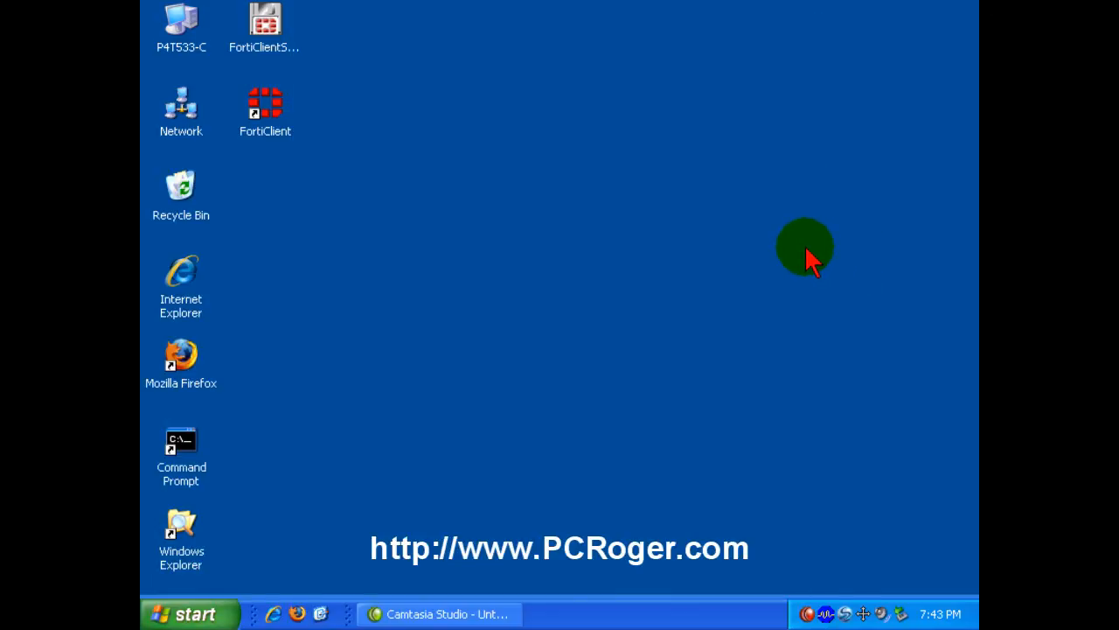
Select the installer file FortiClientSetup_3.0.617.exe on the desktop.
{"action": "left_click", "coordinate": [262, 39]}
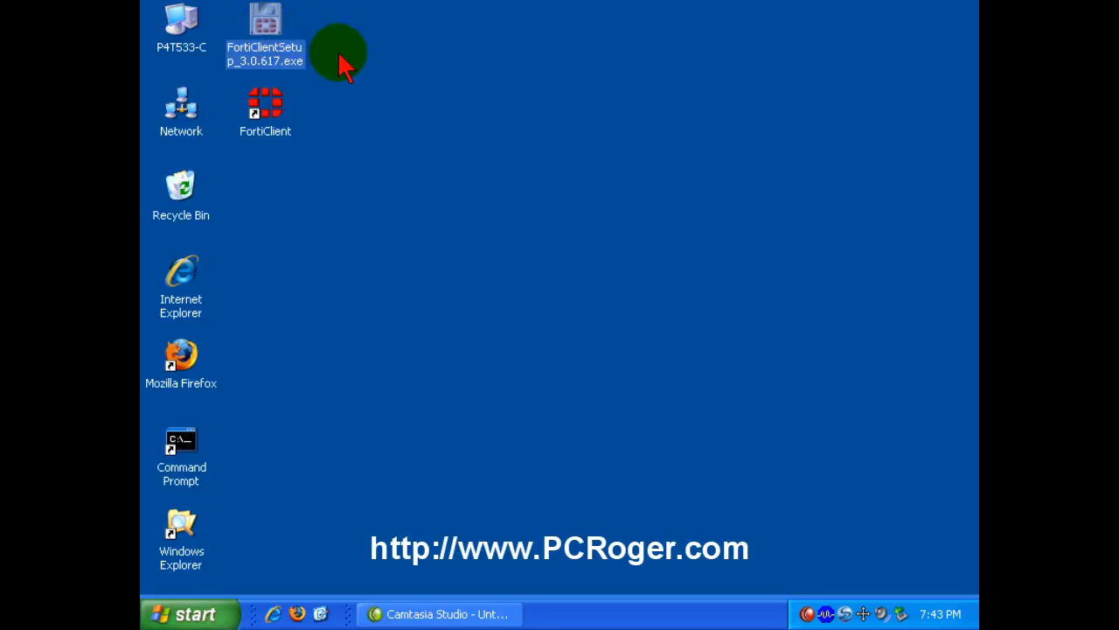